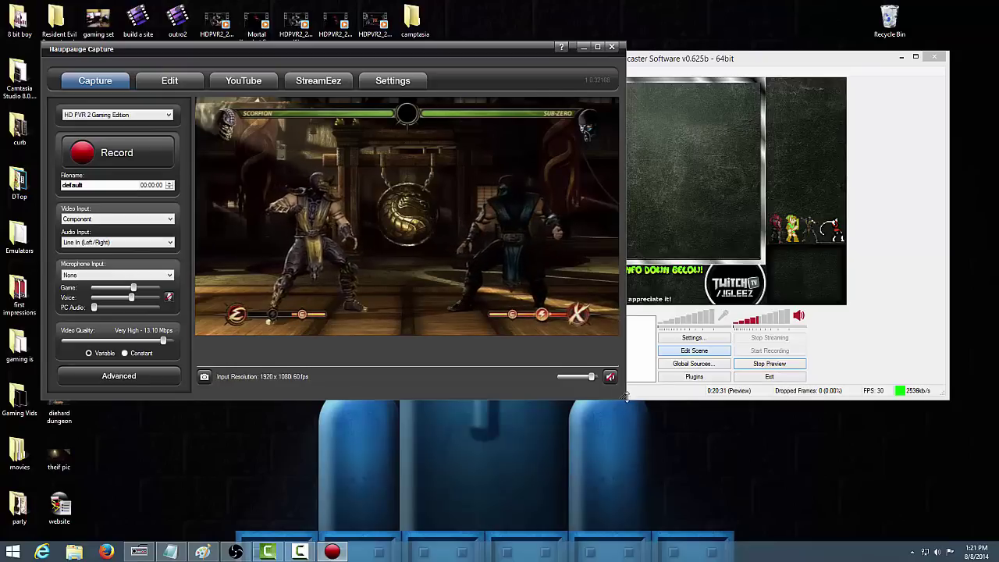
- Enlarge and reposition the Hauppauge Capture window so its live game preview fills most of the screen, then return to OBS
drag(625, 397, 859, 531)
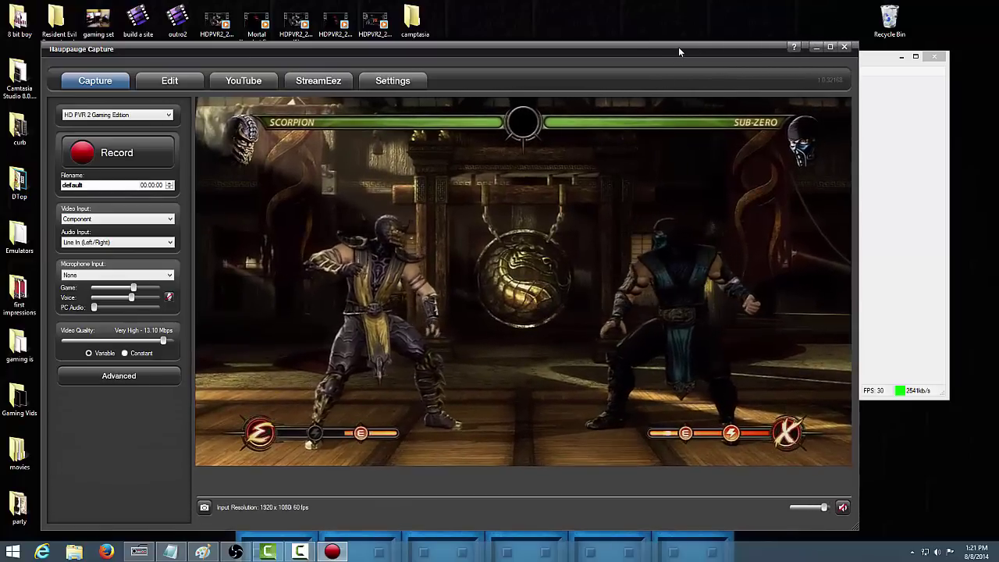
drag(679, 48, 501, 12)
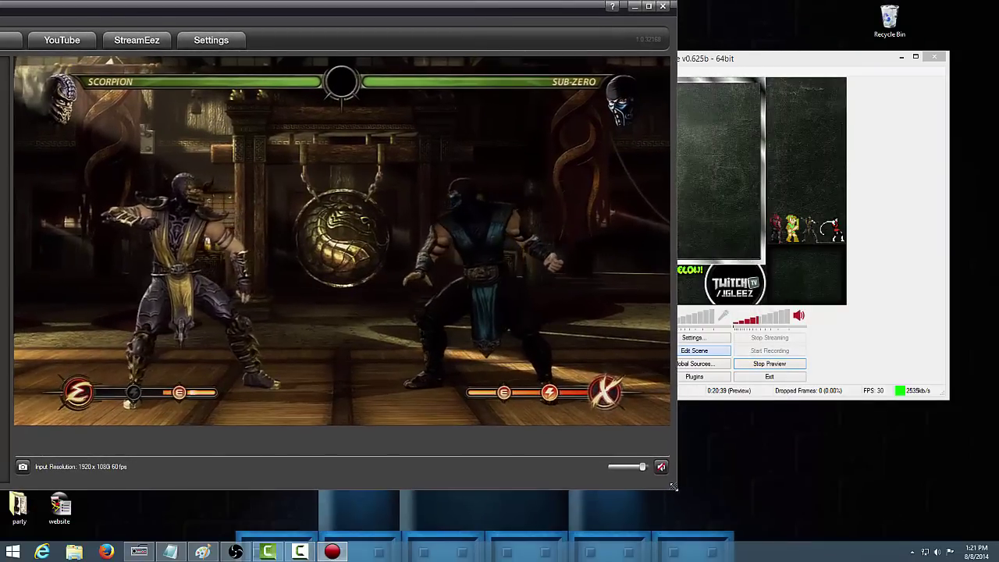
drag(673, 488, 769, 540)
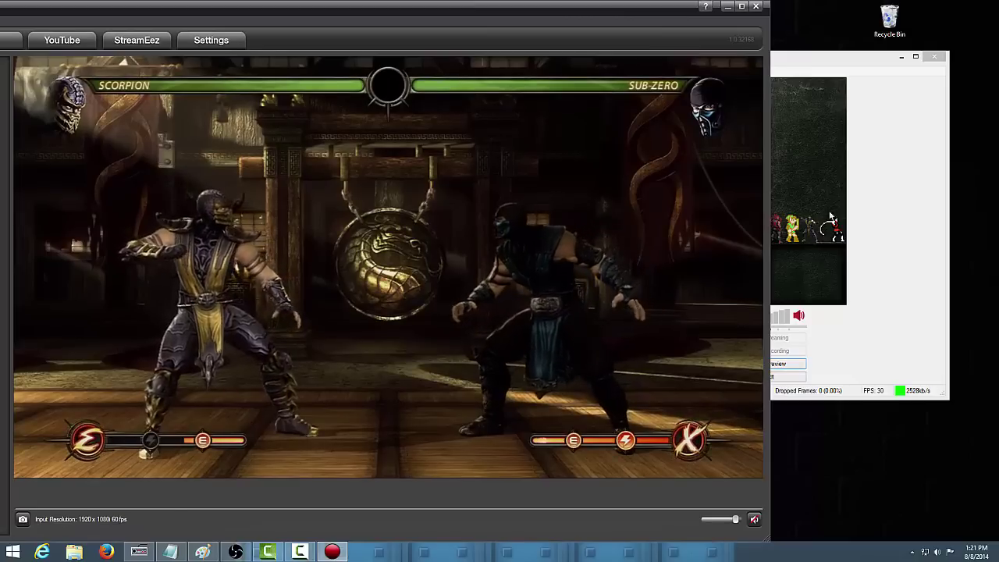
click(863, 220)
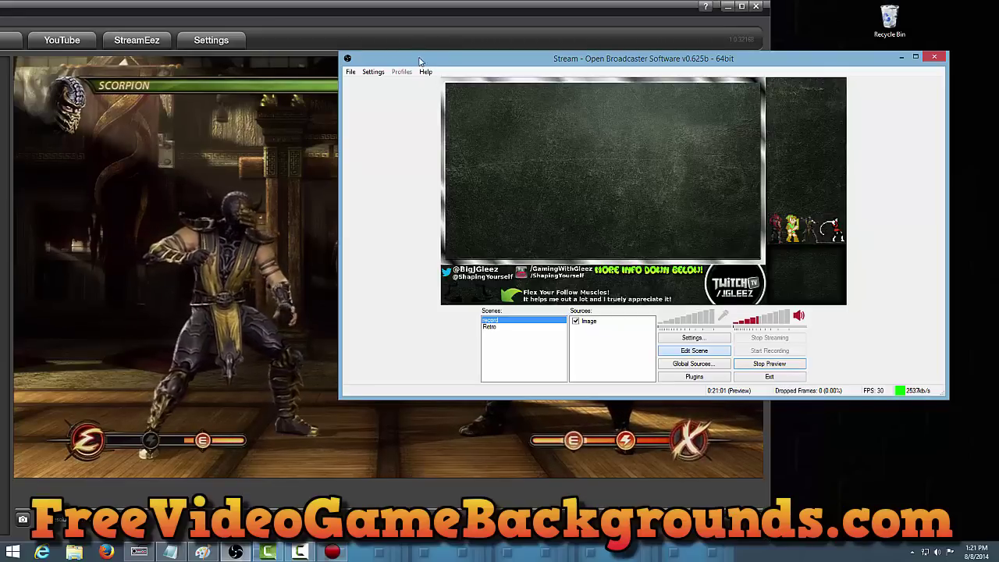
- Add a Window Capture source of HauppaugeCapture with mouse cursor capture off and Sub-Region enabled
drag(483, 62, 928, 72)
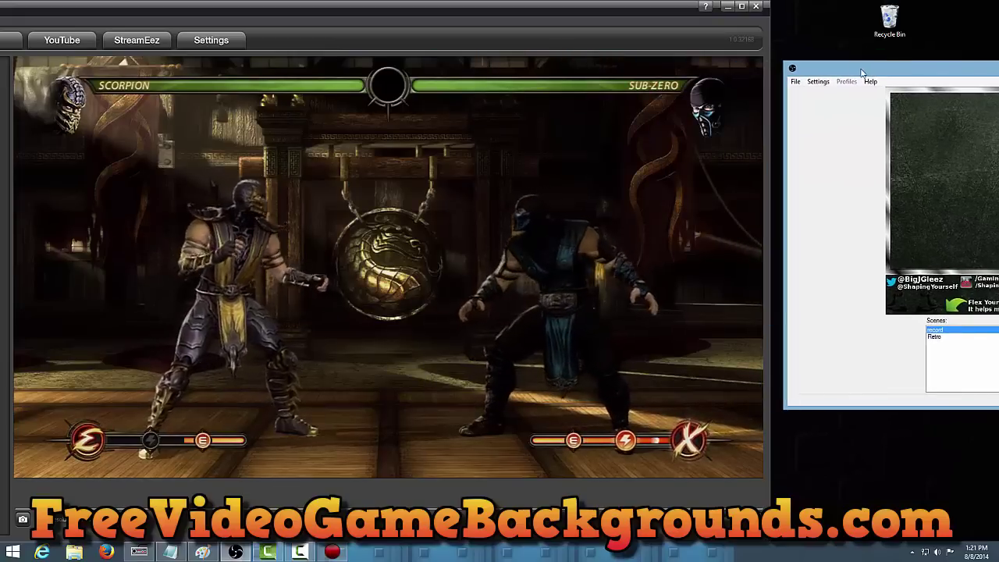
right_click(961, 185)
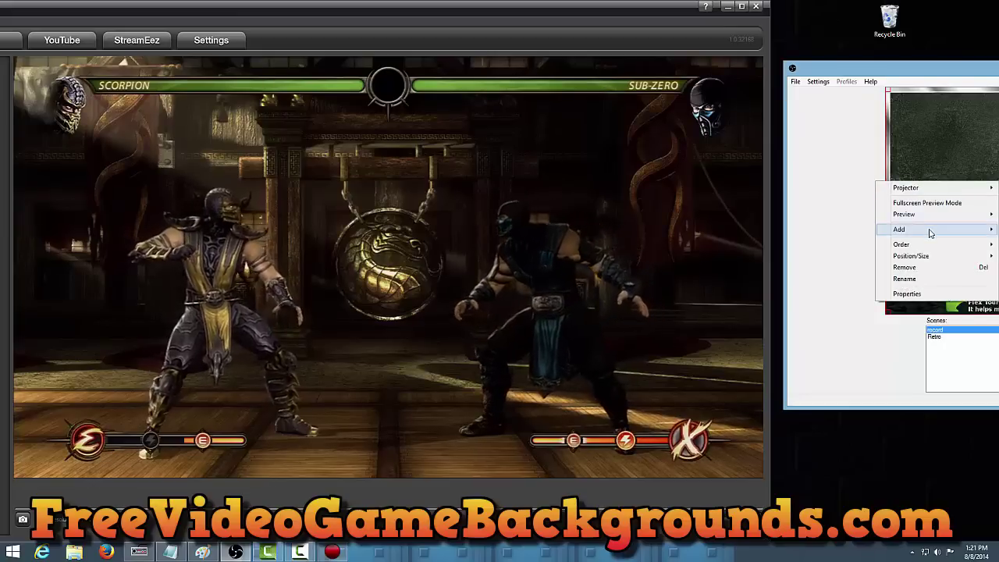
mouse_move(929, 232)
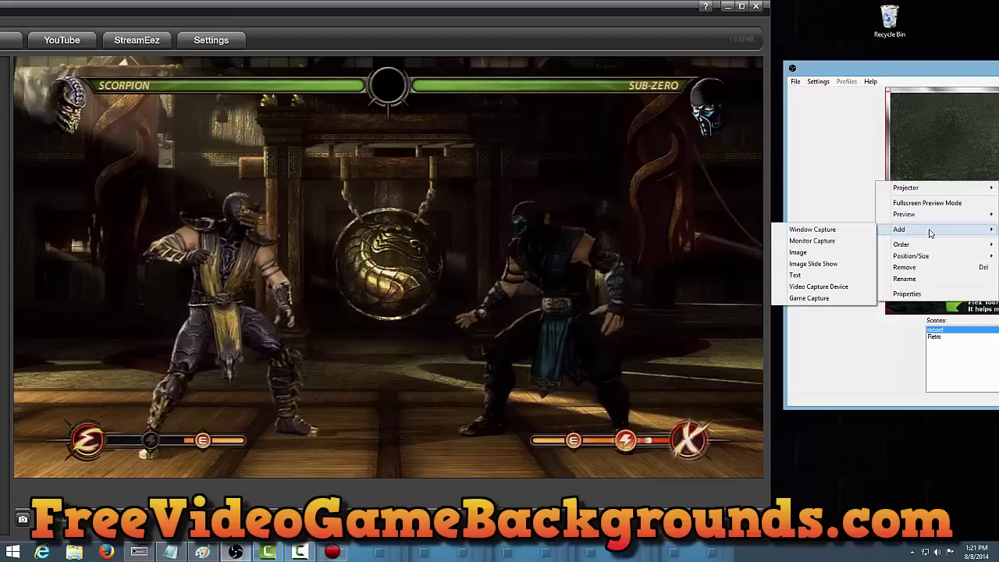
click(825, 234)
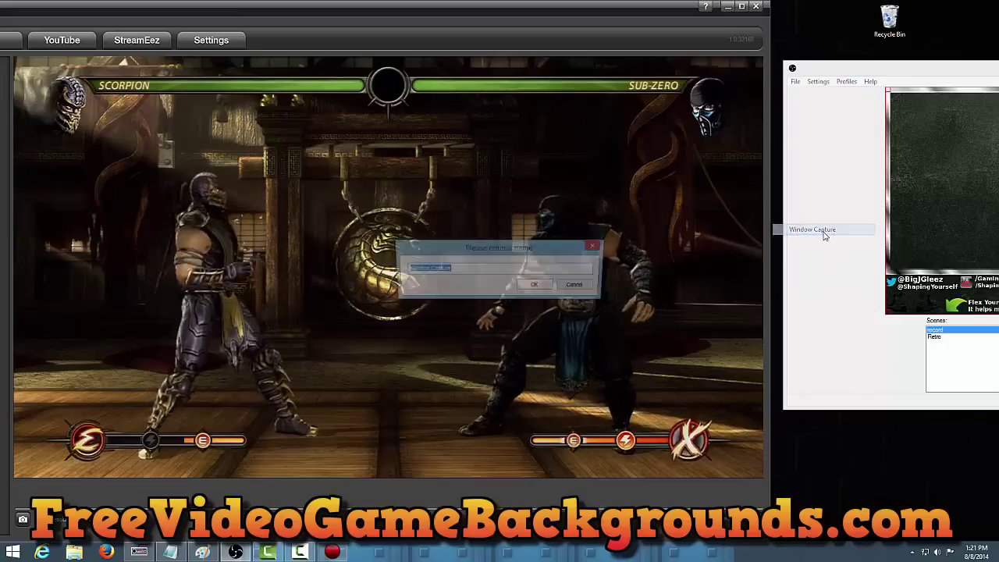
click(535, 286)
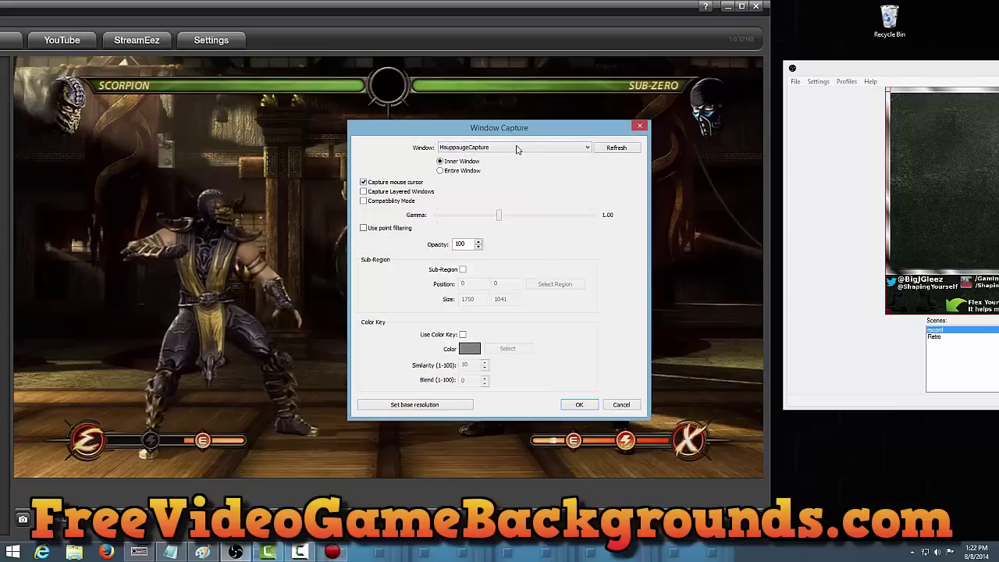
click(424, 183)
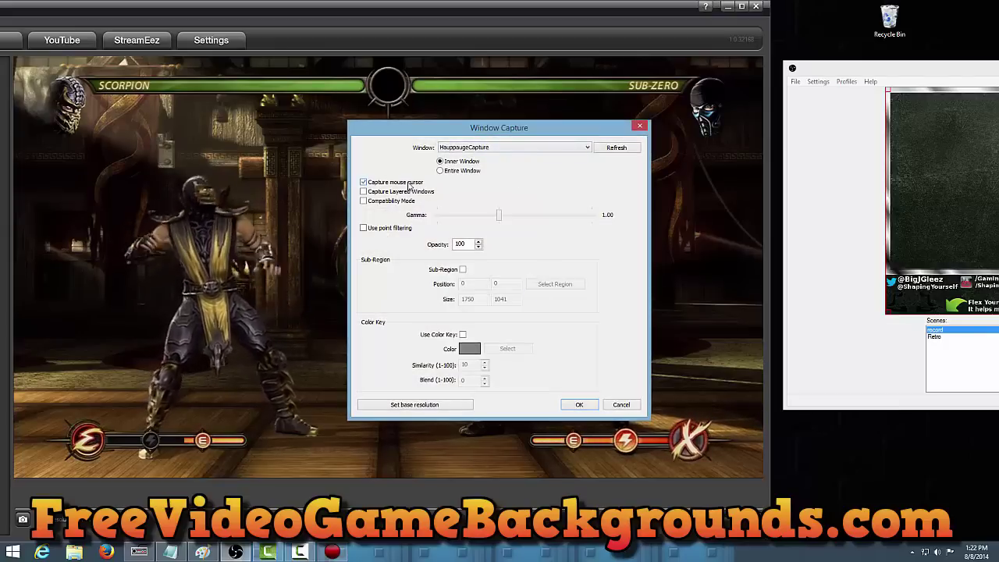
click(463, 270)
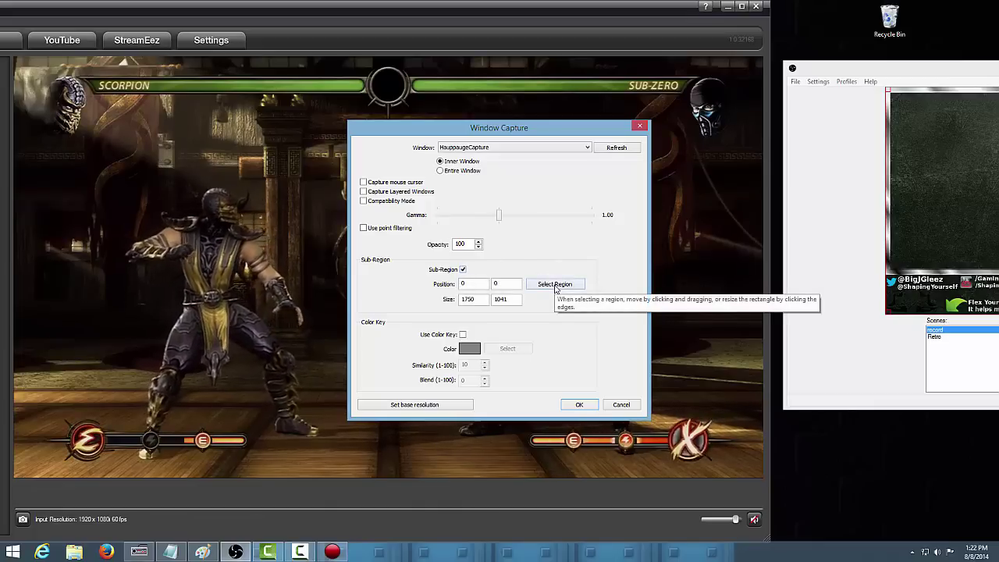
- Select a capture region around the game video at position 295, 106, size 1443x813
click(555, 284)
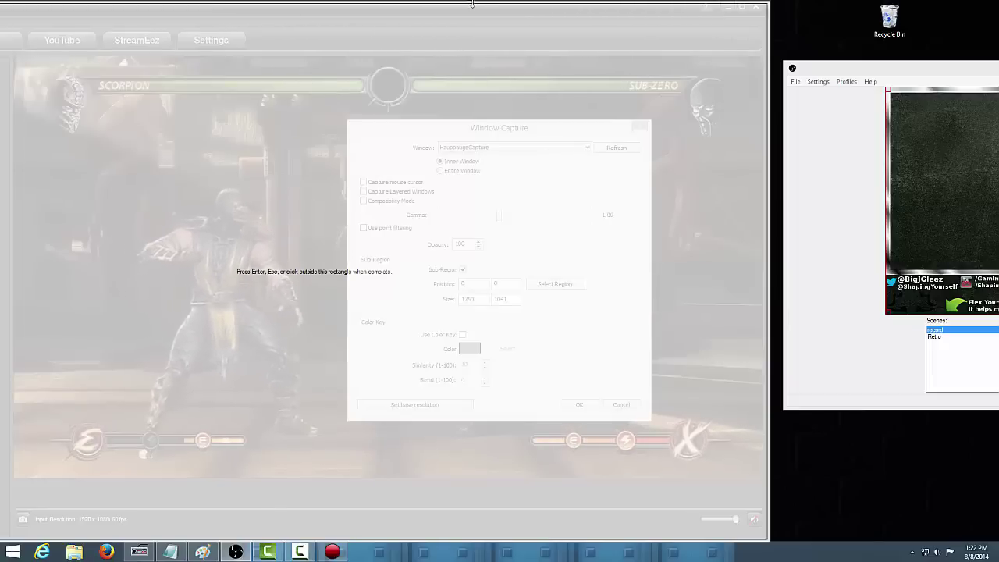
drag(473, 5, 473, 106)
drag(461, 540, 449, 483)
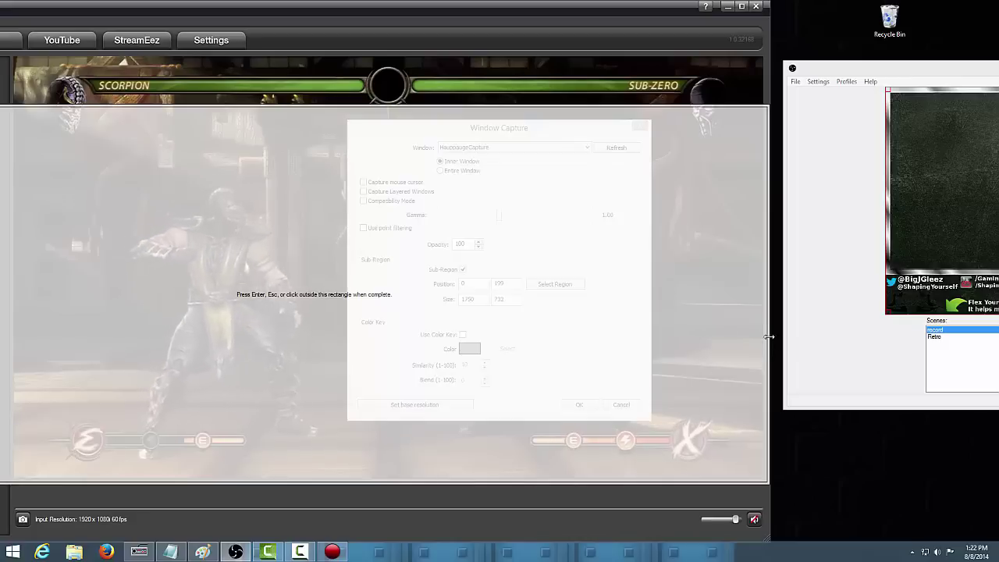
drag(769, 336, 498, 349)
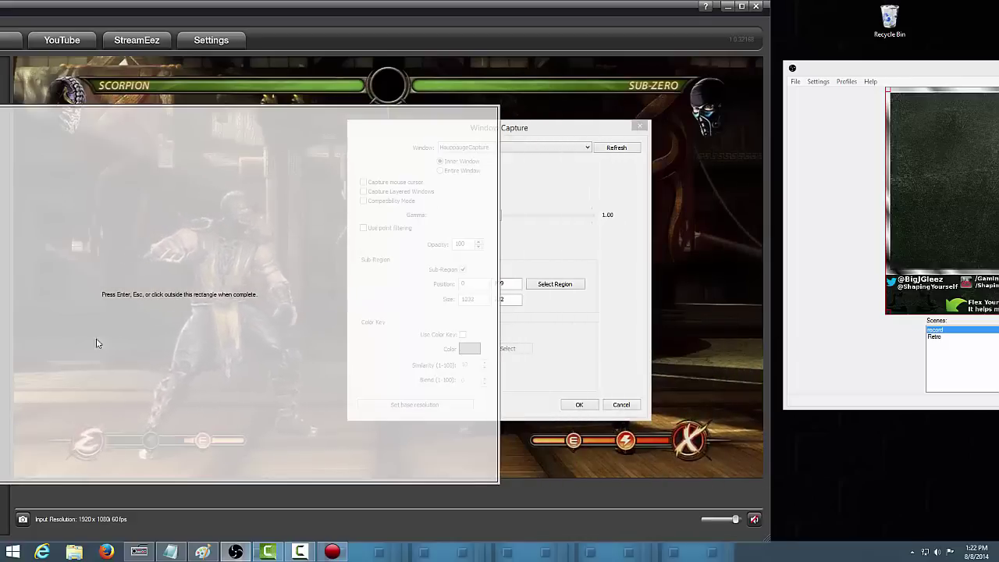
drag(97, 343, 250, 295)
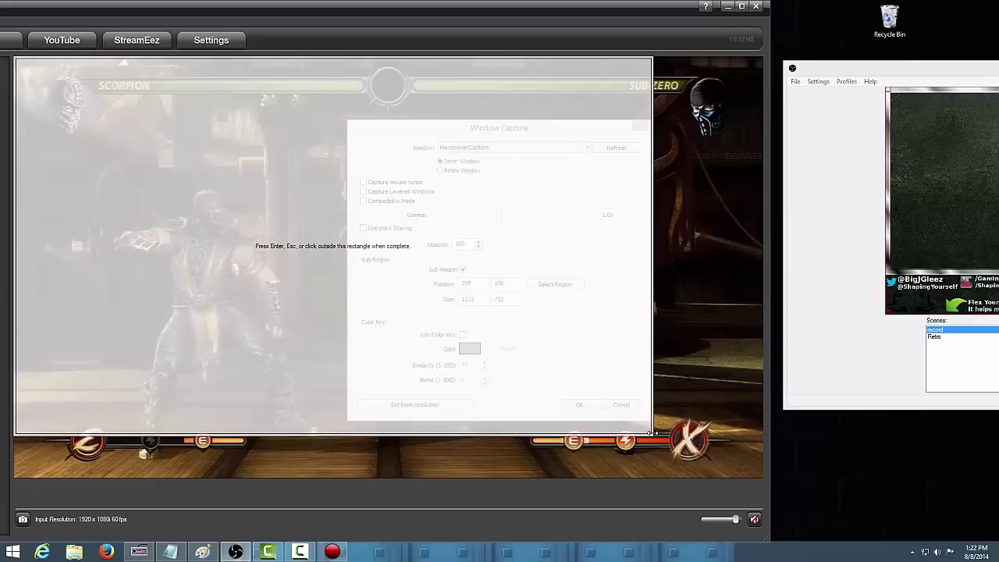
drag(649, 431, 762, 475)
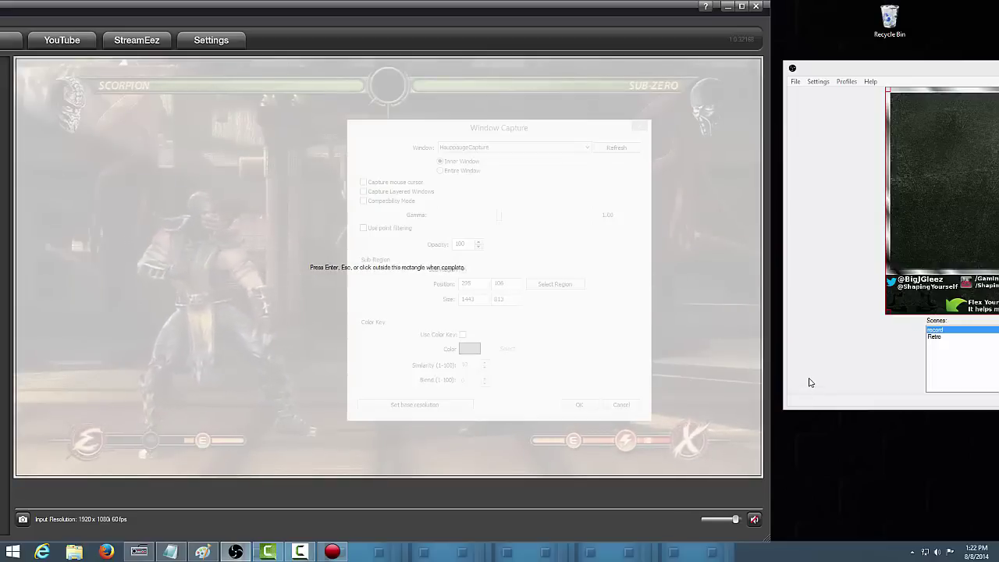
click(594, 512)
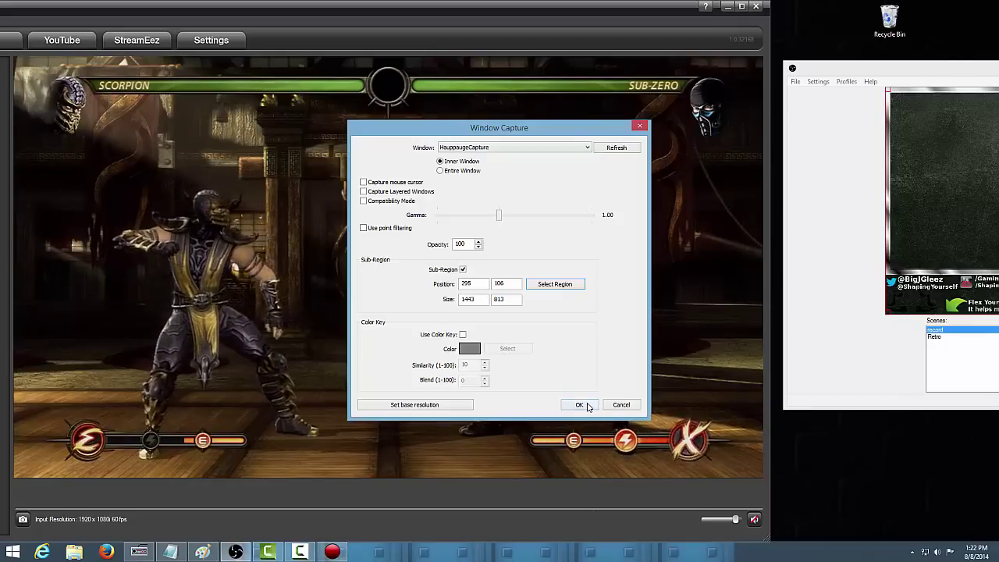
- Confirm the window capture, then position the game capture inside the overlay's white-bordered frame above the banner
click(580, 404)
drag(930, 71, 307, 54)
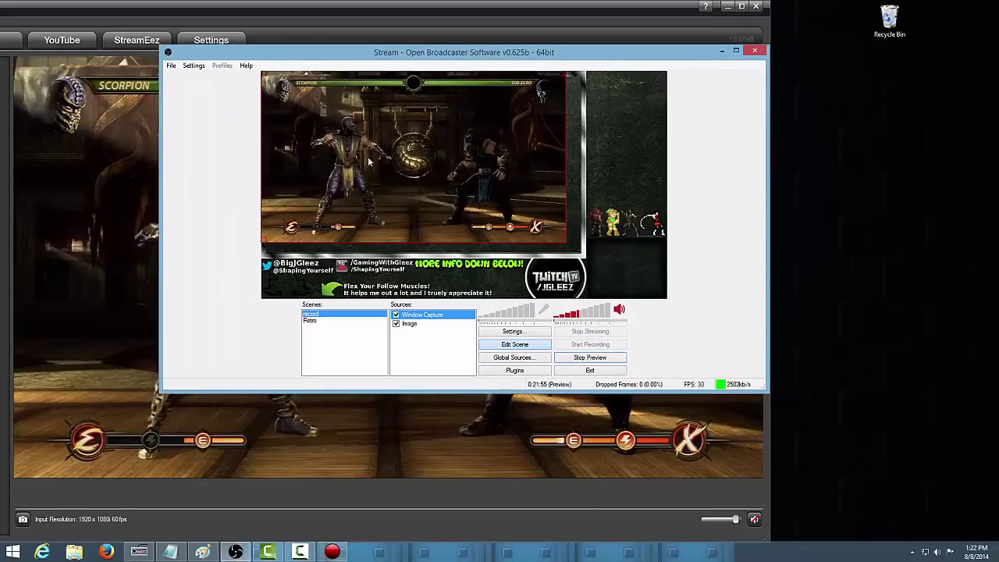
click(533, 346)
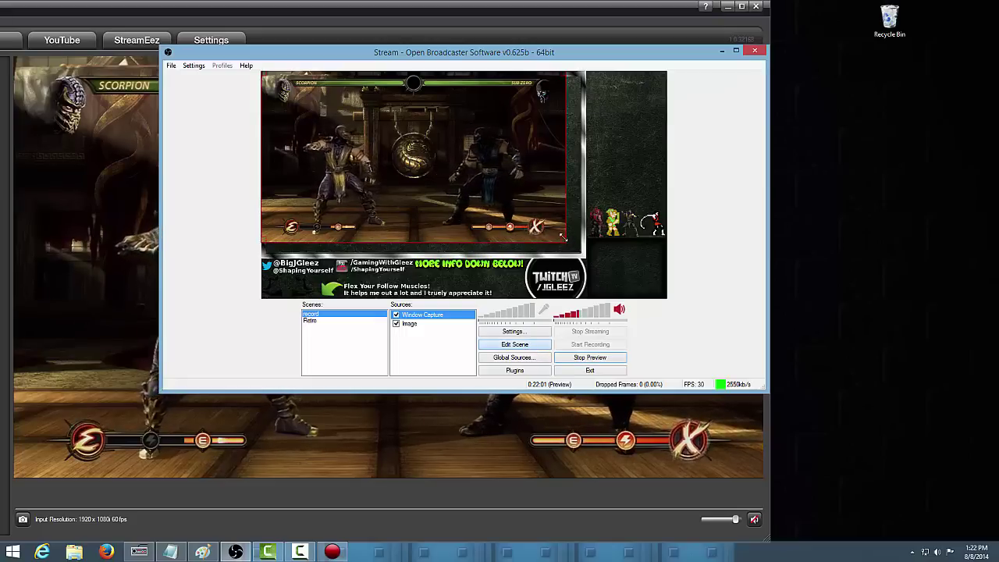
mouse_move(372, 167)
mouse_down()
mouse_move(395, 172)
mouse_move(375, 169)
mouse_up()
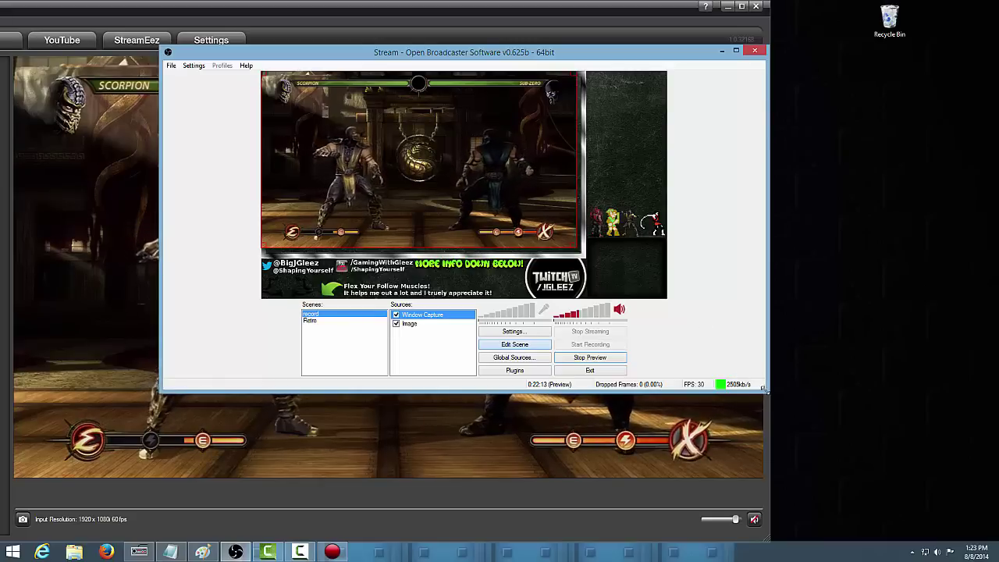
drag(766, 391, 931, 514)
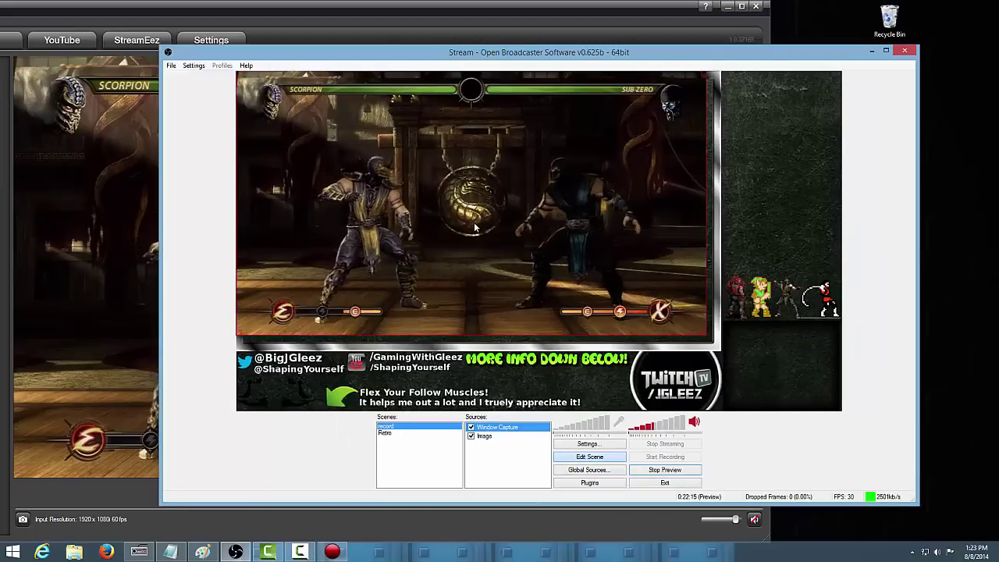
drag(482, 230, 480, 236)
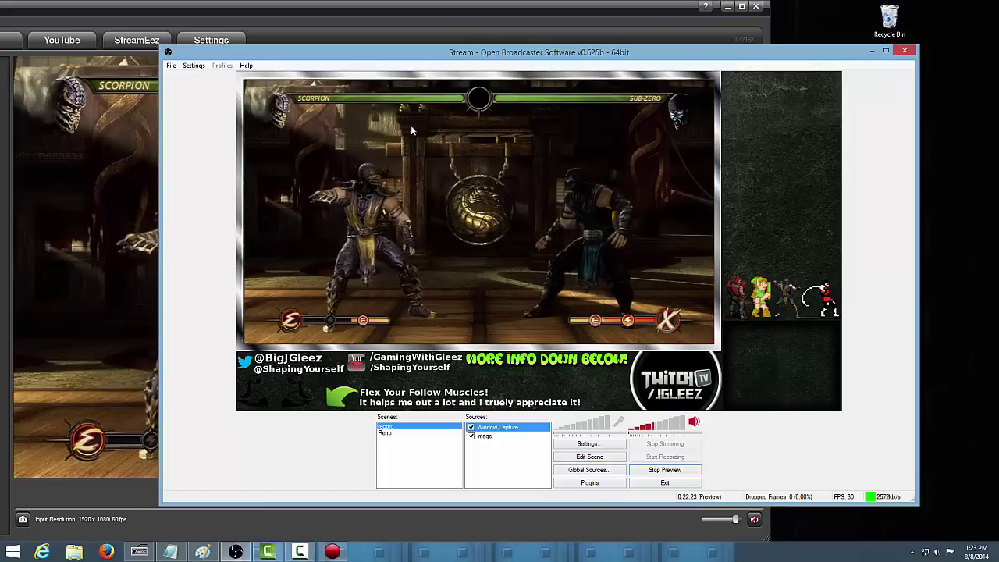
- Add a Video Capture Device using the Logitech HD Webcam C270 with 3000 ms buffering
right_click(513, 460)
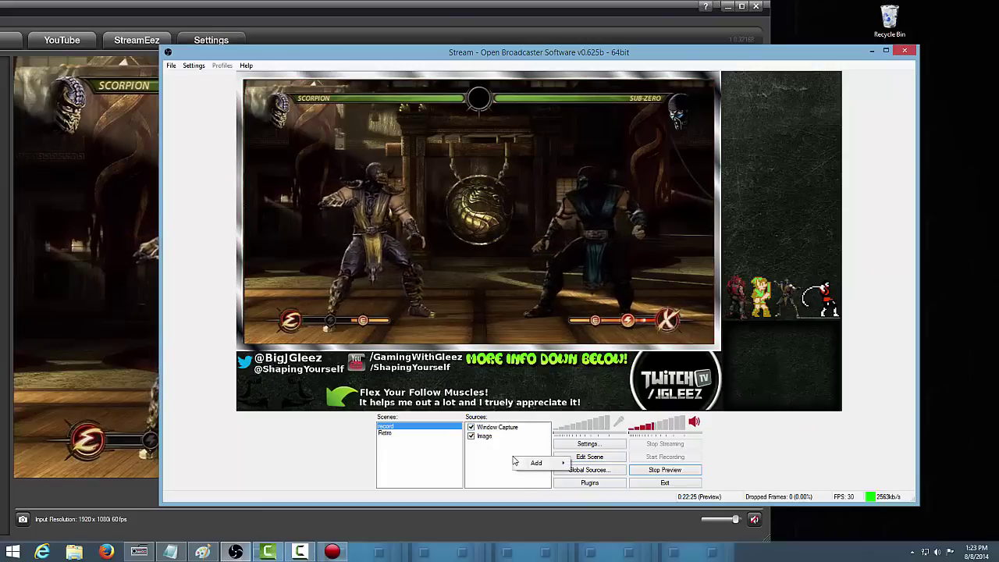
mouse_move(537, 464)
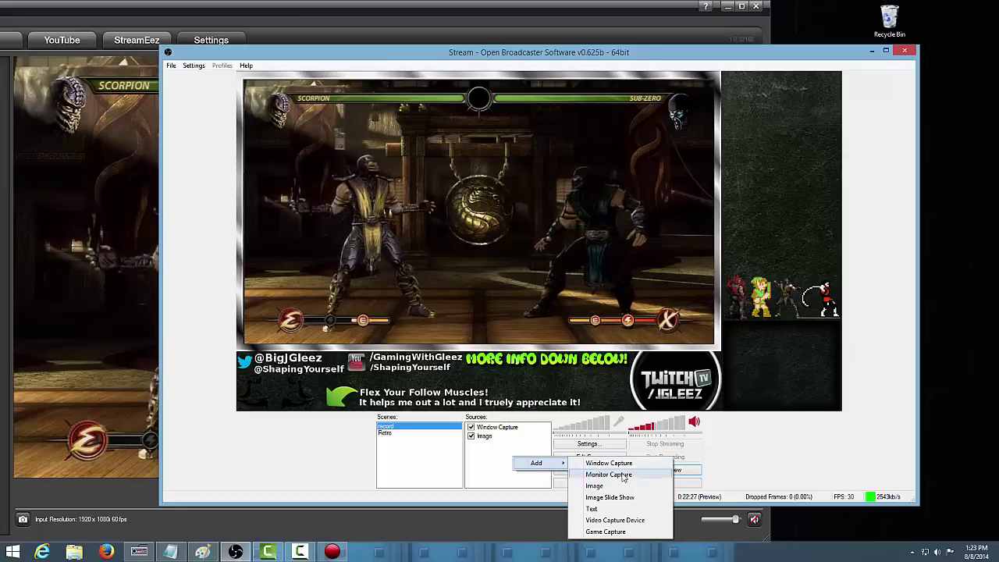
click(615, 519)
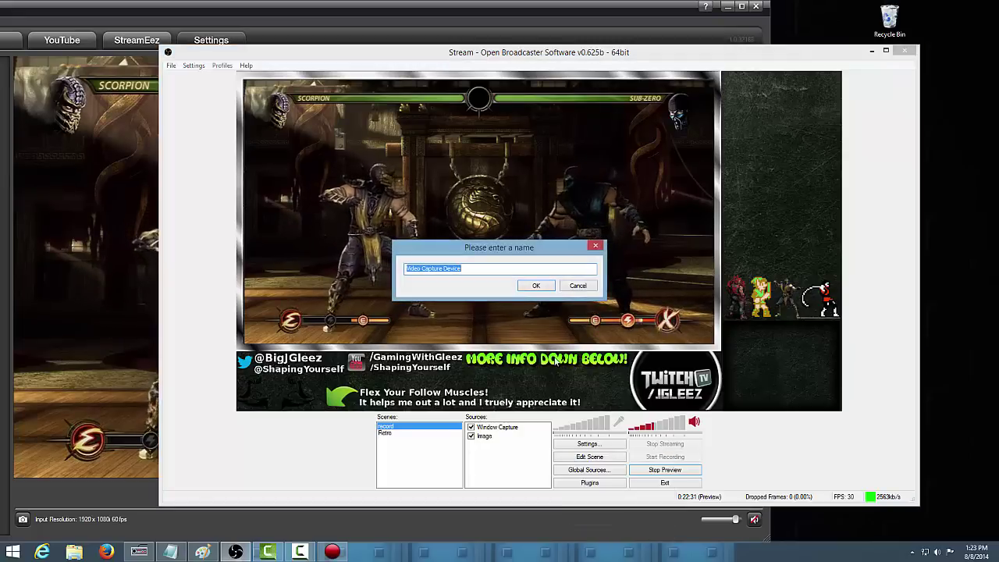
click(536, 285)
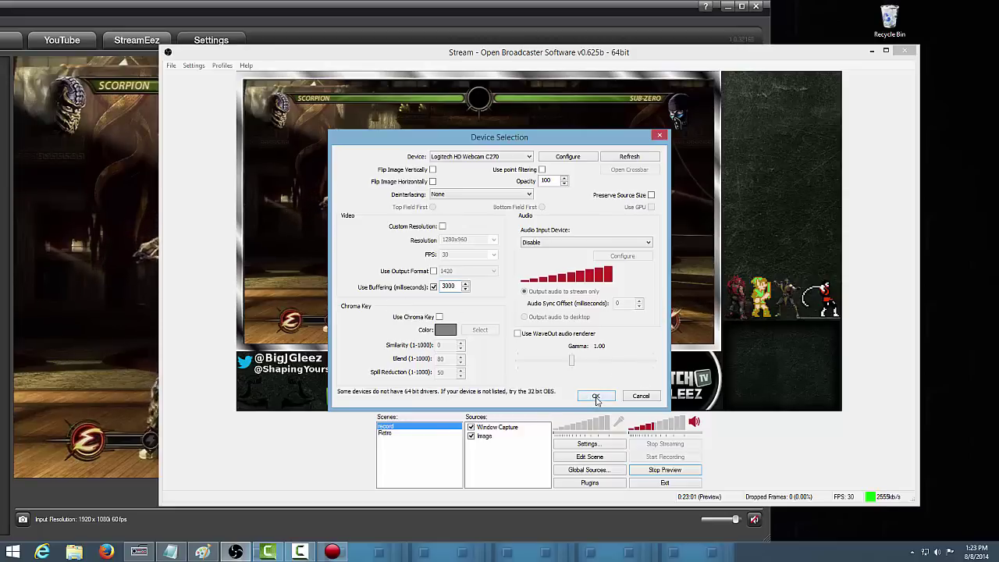
click(596, 397)
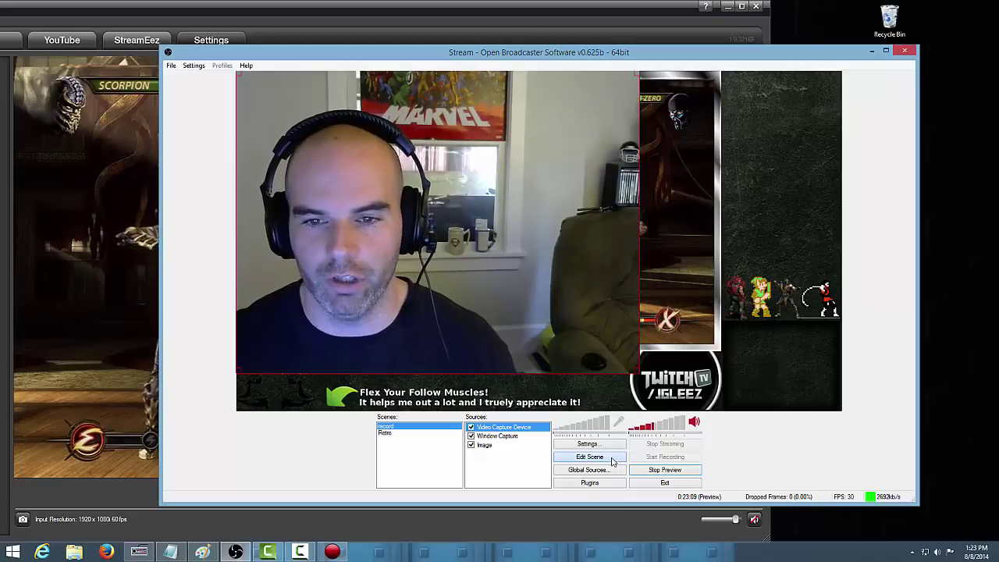
- Shrink the webcam feed and place it in the overlay's small bottom-right webcam frame
drag(635, 369, 565, 340)
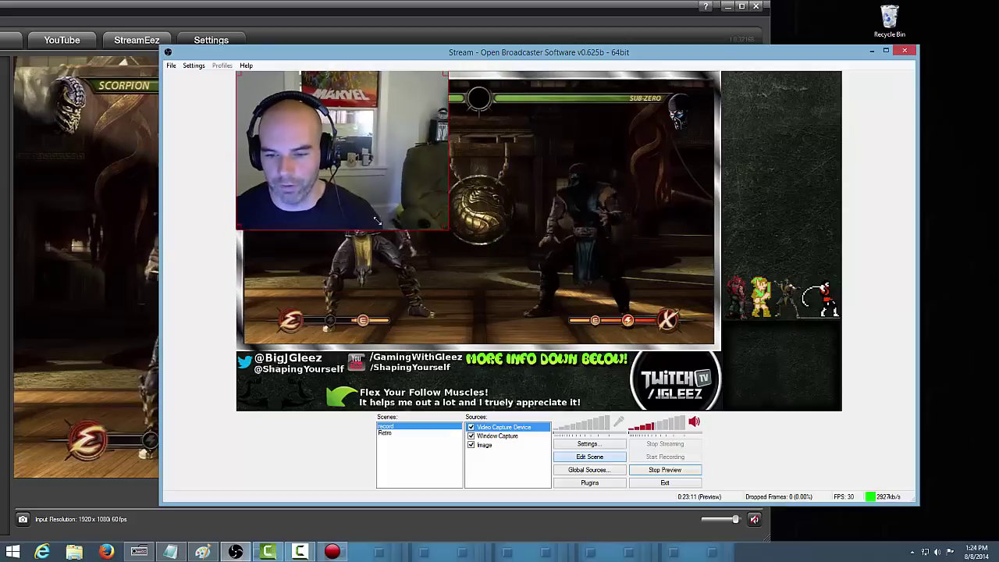
drag(371, 217, 835, 408)
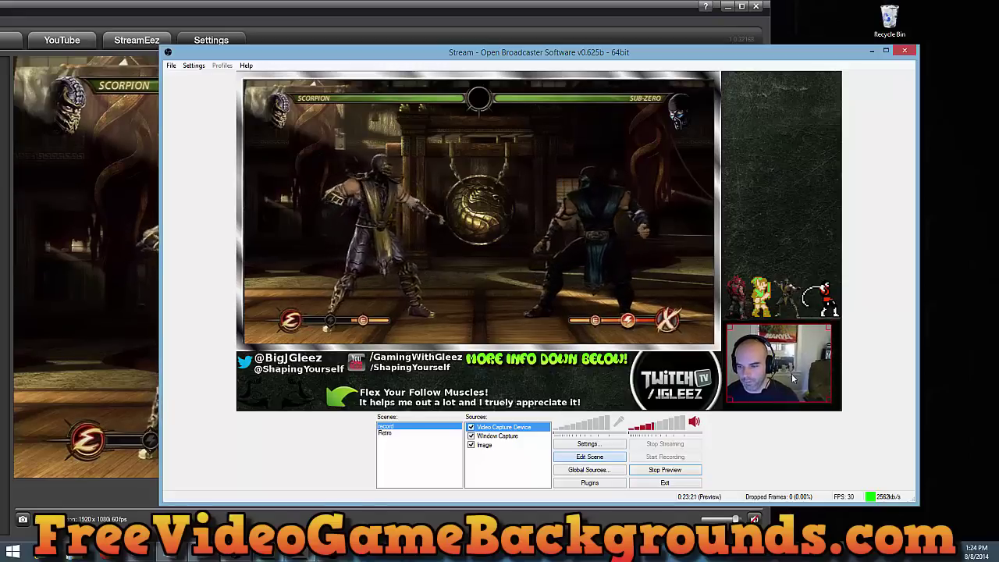
drag(795, 379, 798, 382)
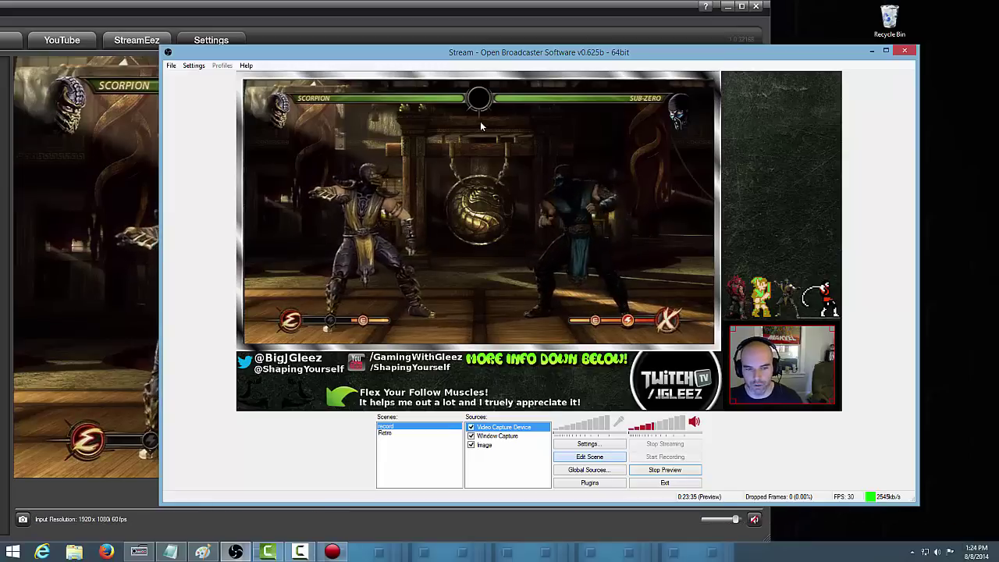
- Open the Audio page of OBS Settings to set Mic Sync Offset to 3000 milliseconds
click(194, 66)
click(201, 78)
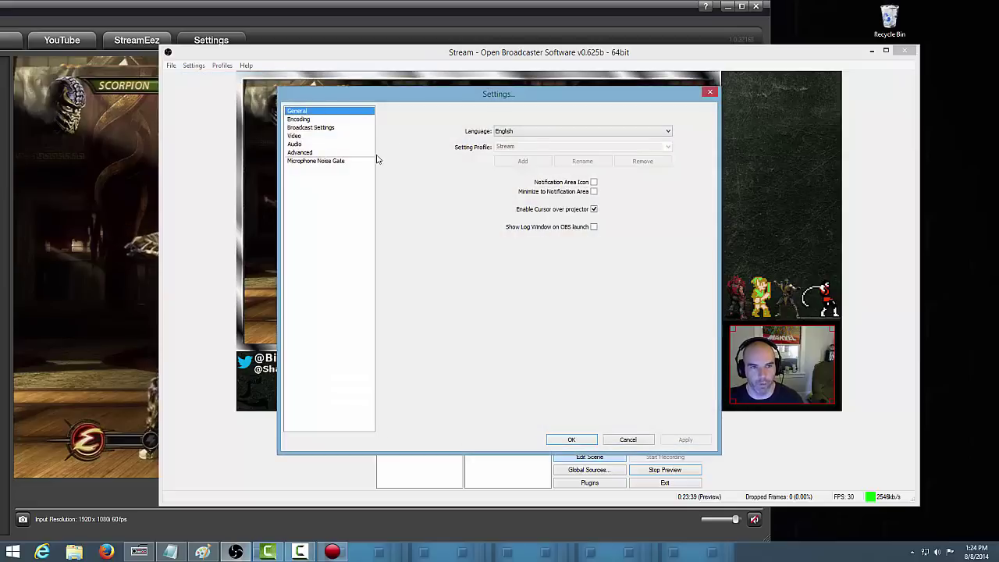
click(306, 144)
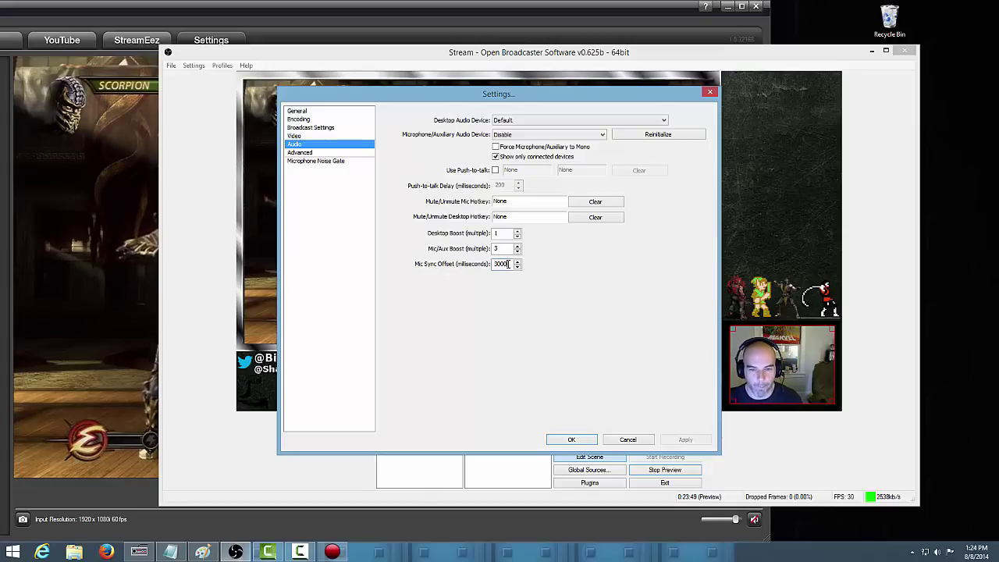
click(594, 440)
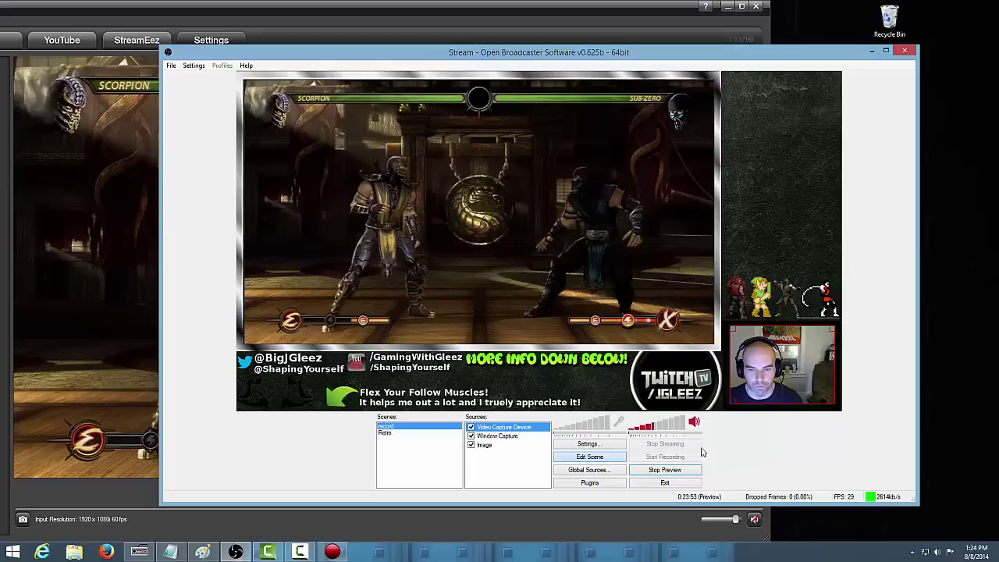